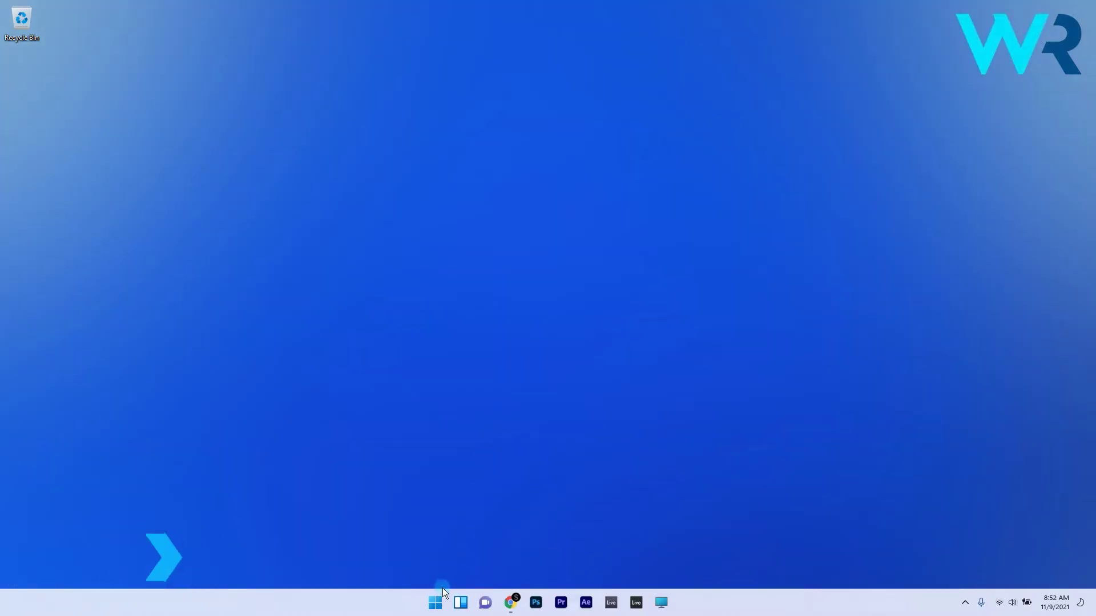
# Step: Find cmd in Start and run Command Prompt as administrator
pyautogui.click(437, 600)
pyautogui.write('cmd')
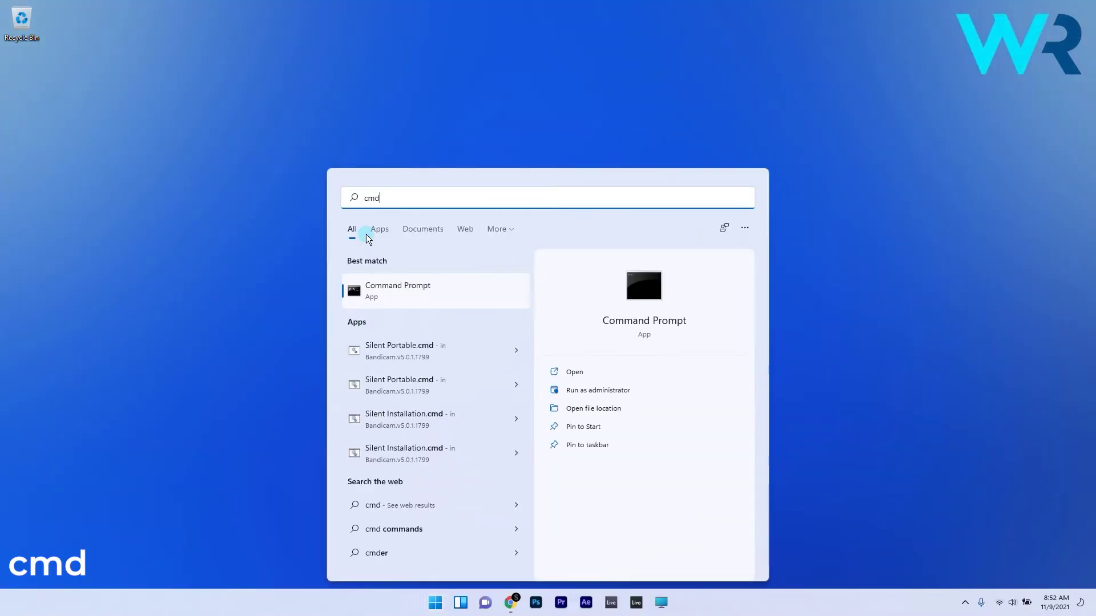
pyautogui.rightClick(425, 288)
pyautogui.click(452, 299)
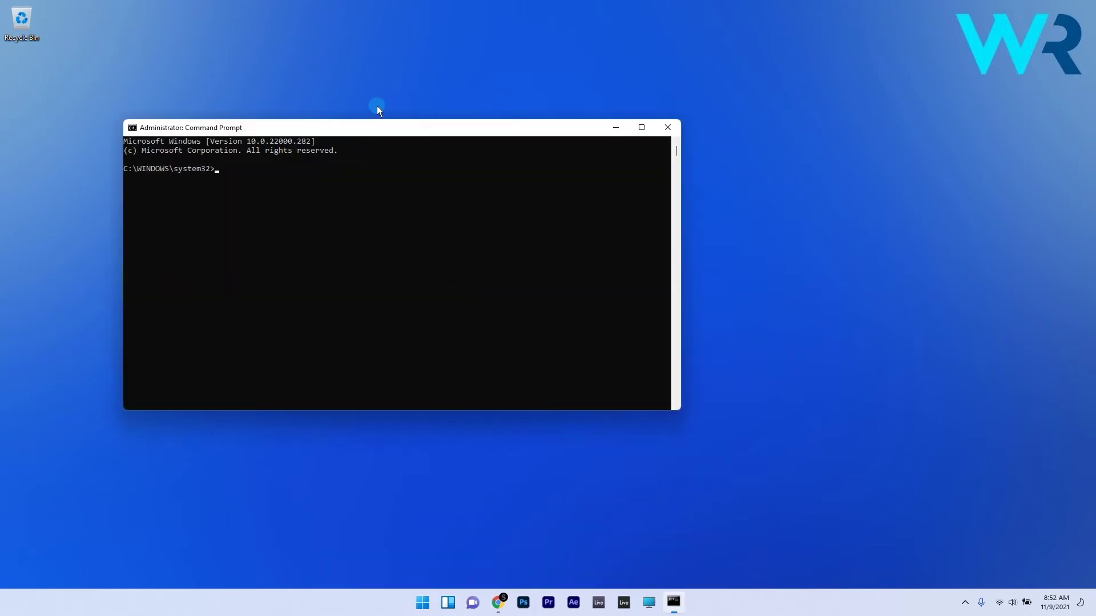
pyautogui.moveTo(379, 126); pyautogui.dragTo(517, 122)
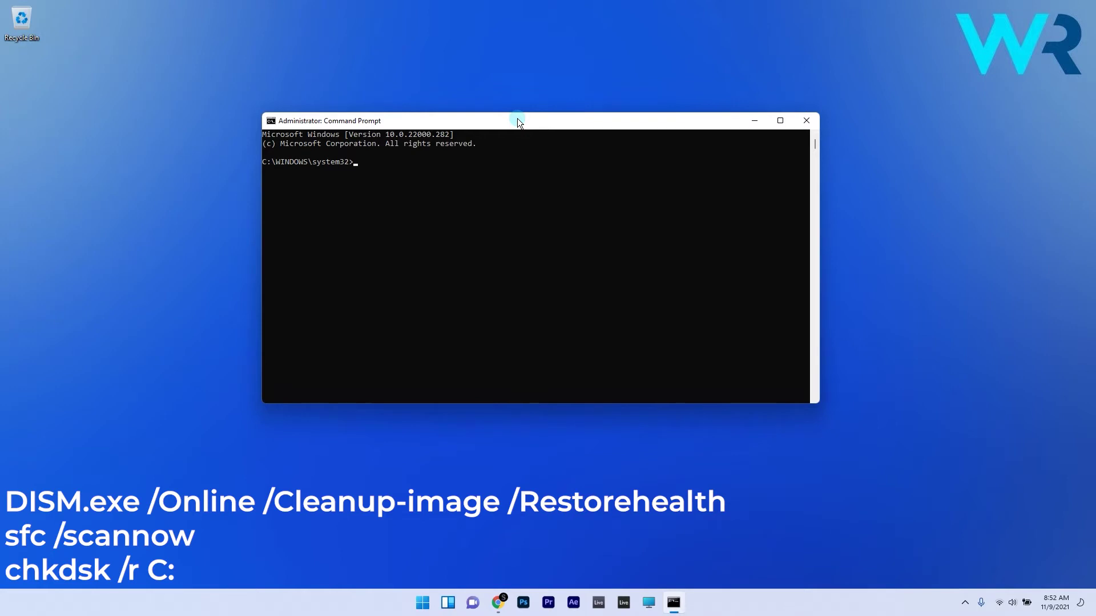
# Step: Enter DISM.exe /Online /Cleanup-image /Restorehealth, sfc /scannow, then chkdsk /r
pyautogui.write('DISM.exe /Online /Cleanup-image /Restore')
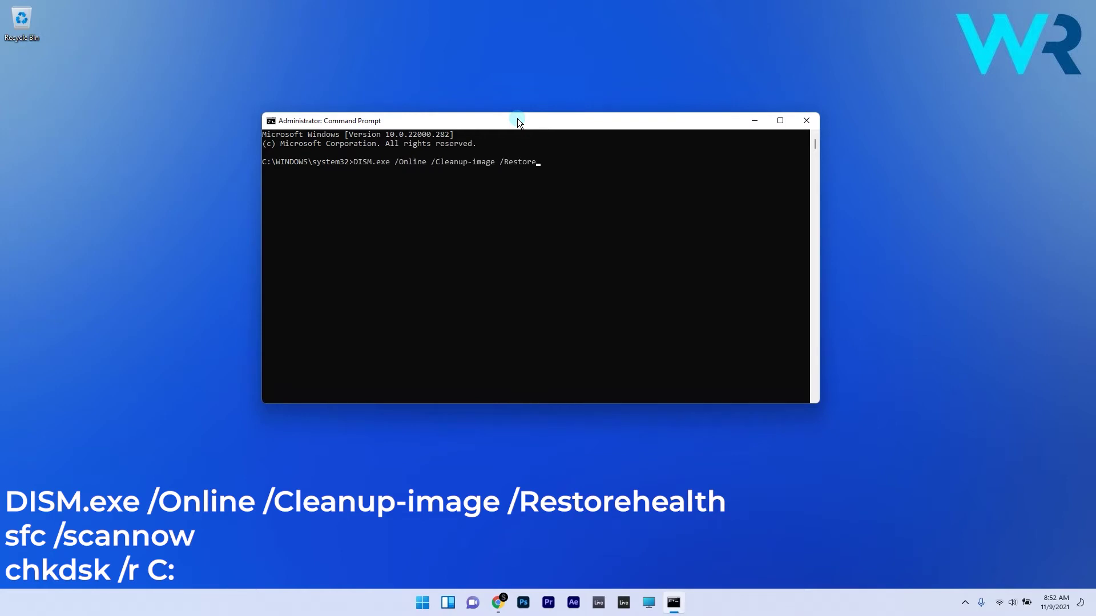
pyautogui.write('health')
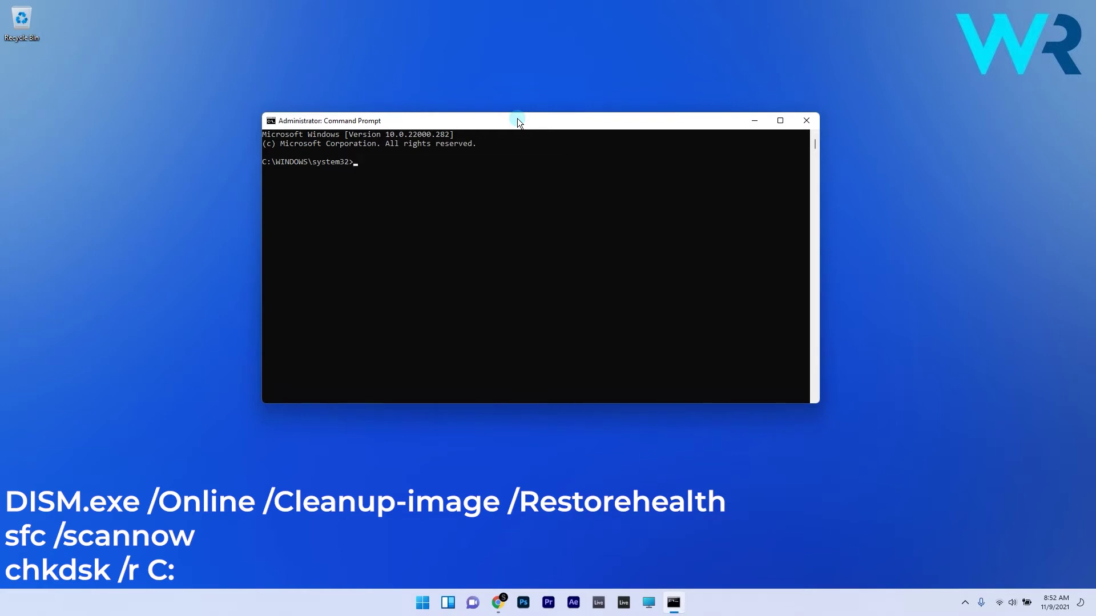
pyautogui.write('sfc /scannow')
pyautogui.press('BackSpace')
pyautogui.press('BackSpace')
pyautogui.press('BackSpace')
pyautogui.press('BackSpace')
pyautogui.press('BackSpace')
pyautogui.press('BackSpace')
pyautogui.press('BackSpace')
pyautogui.press('BackSpace')
pyautogui.press('BackSpace')
pyautogui.press('BackSpace')
pyautogui.press('BackSpace')
pyautogui.press('BackSpace')
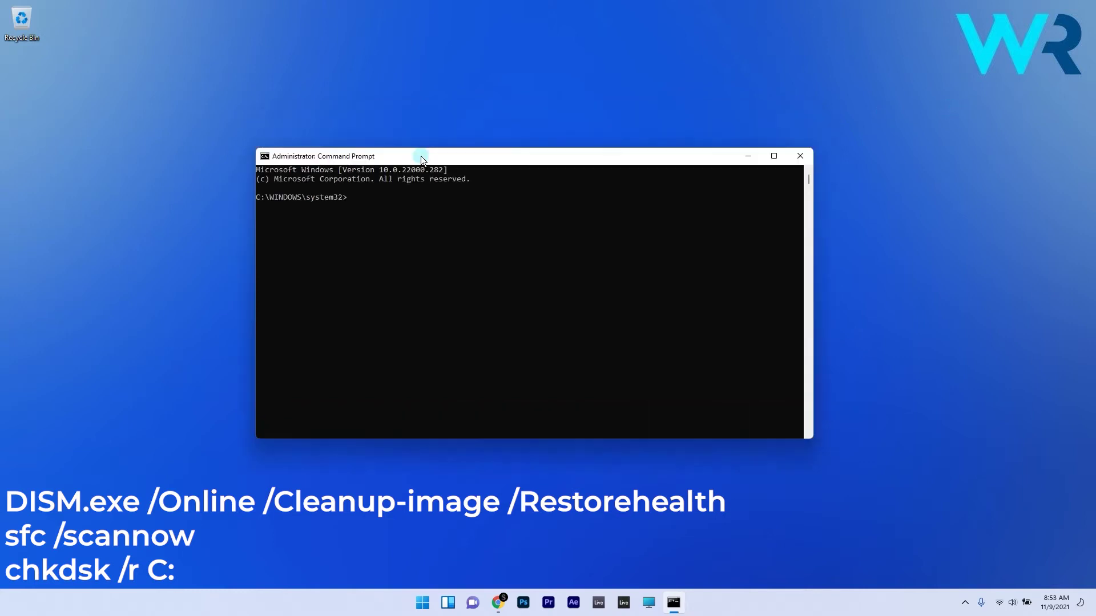
pyautogui.write('chkdsk /r')
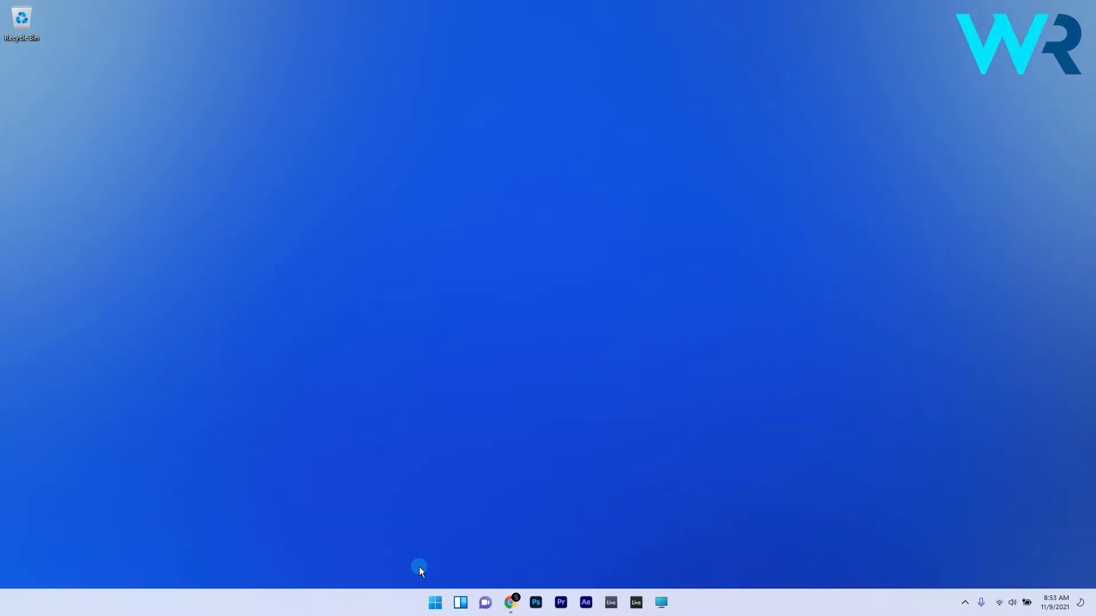
# Step: Go from Settings to Windows Update > Update history > Uninstall updates
pyautogui.click(434, 603)
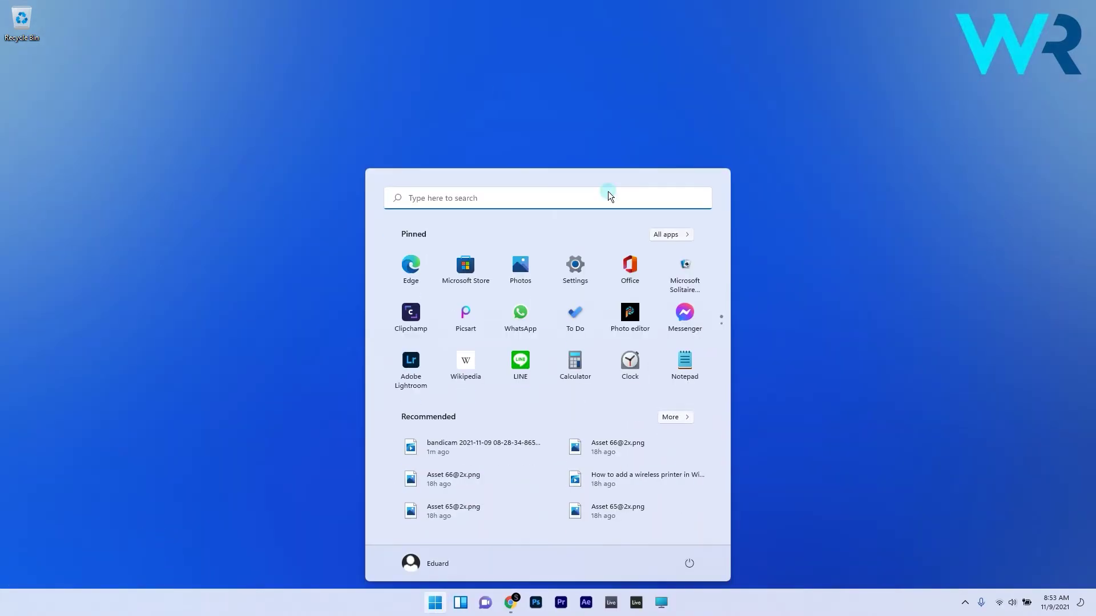
pyautogui.click(574, 263)
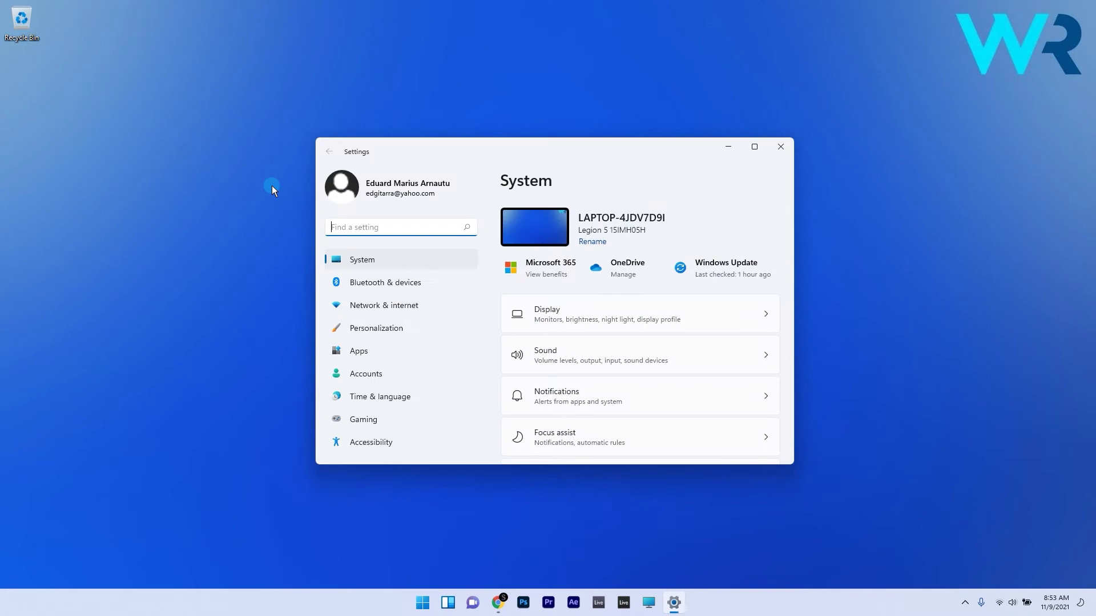
pyautogui.scroll(-2, 381, 399)
pyautogui.click(380, 449)
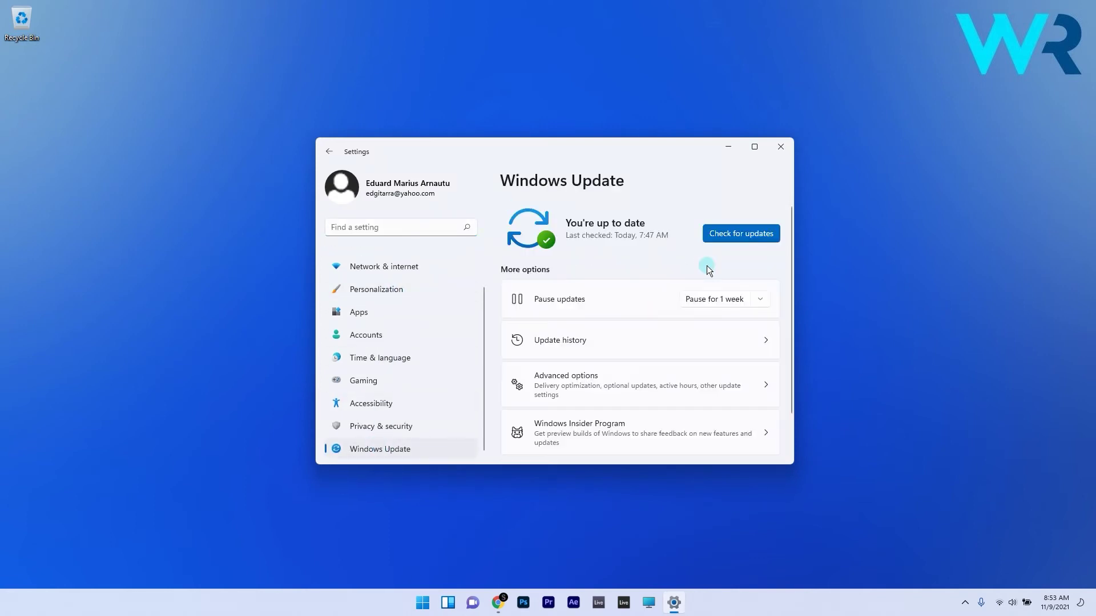
pyautogui.click(648, 337)
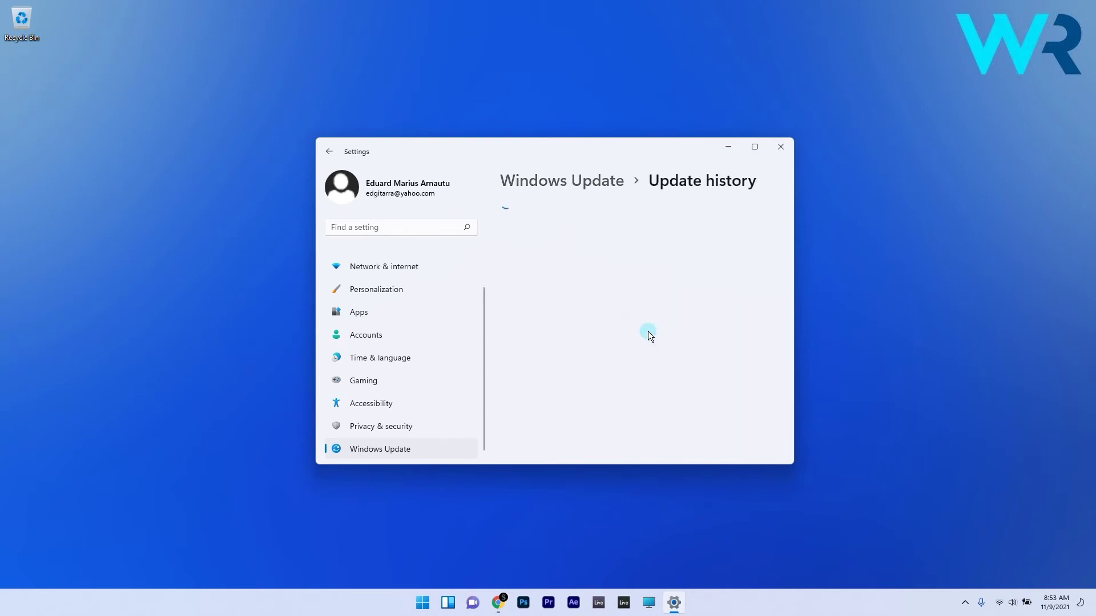
pyautogui.scroll(-15, 716, 234)
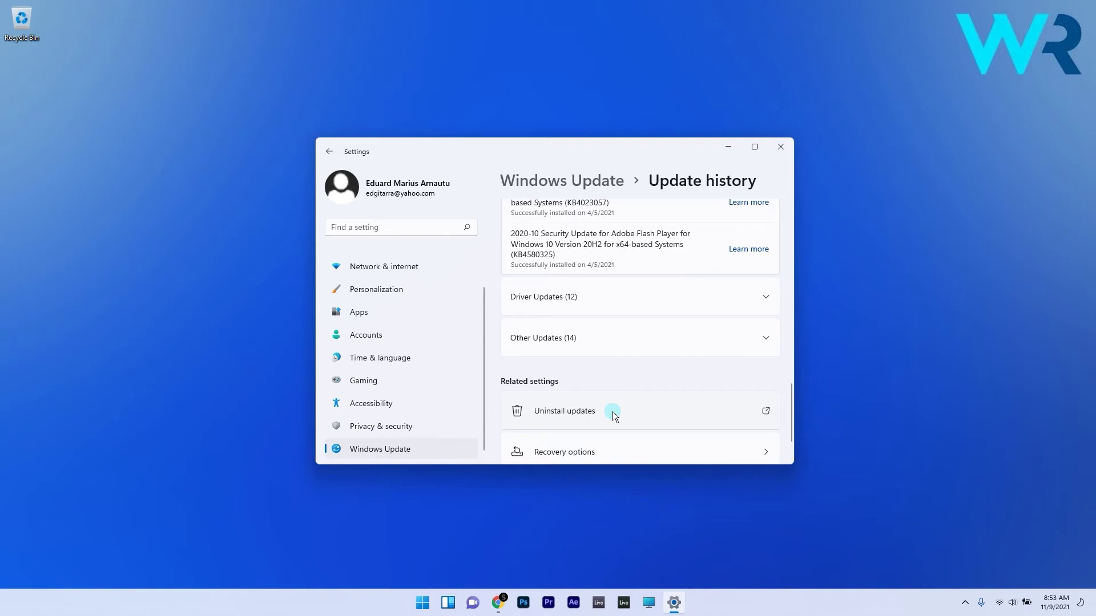
pyautogui.click(612, 412)
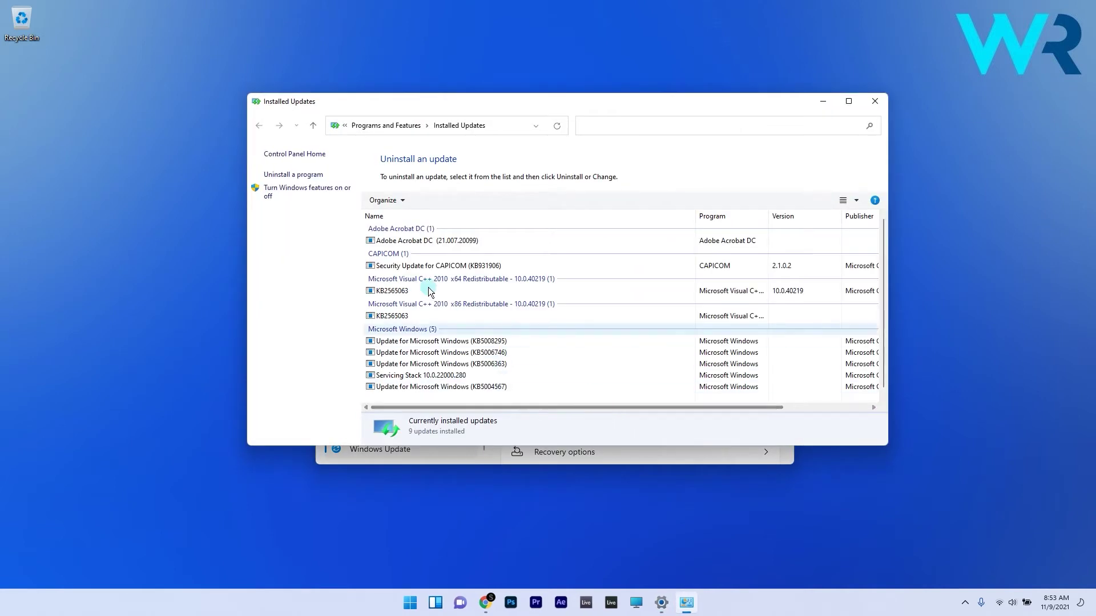
# Step: Select Update for Microsoft Windows (KB5008295) in Installed Updates
pyautogui.click(439, 341)
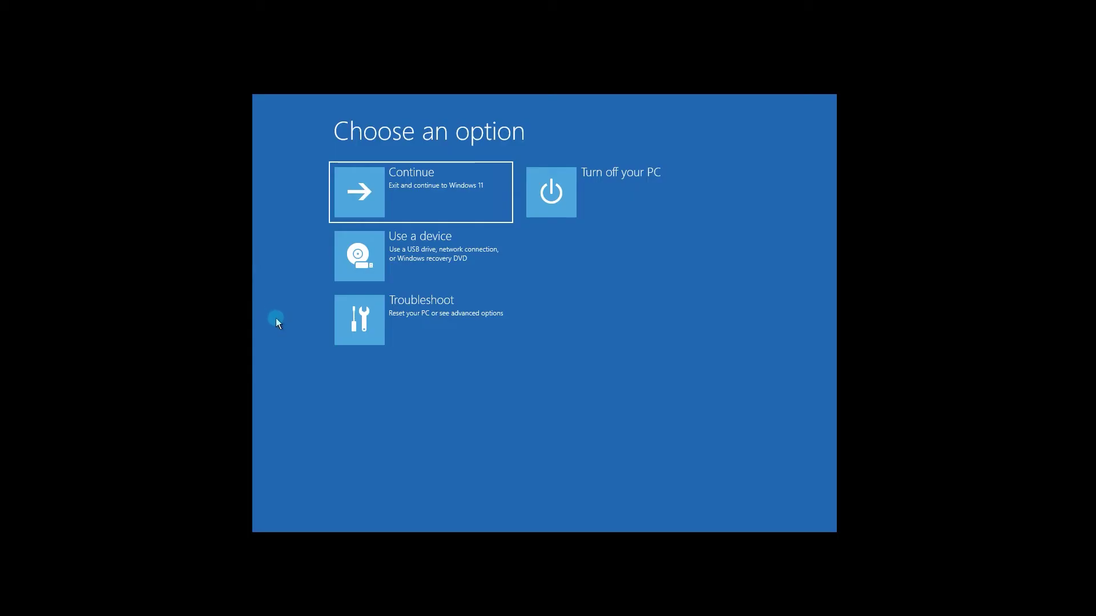
# Step: Choose Troubleshoot, then Advanced options, in the recovery environment
pyautogui.press('Down')
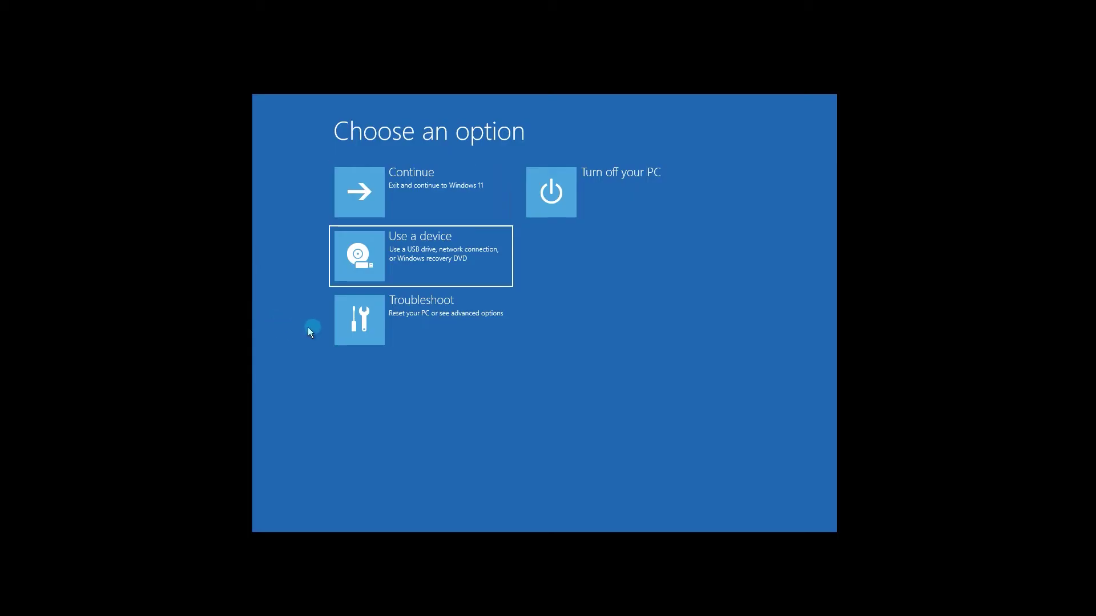
pyautogui.click(397, 319)
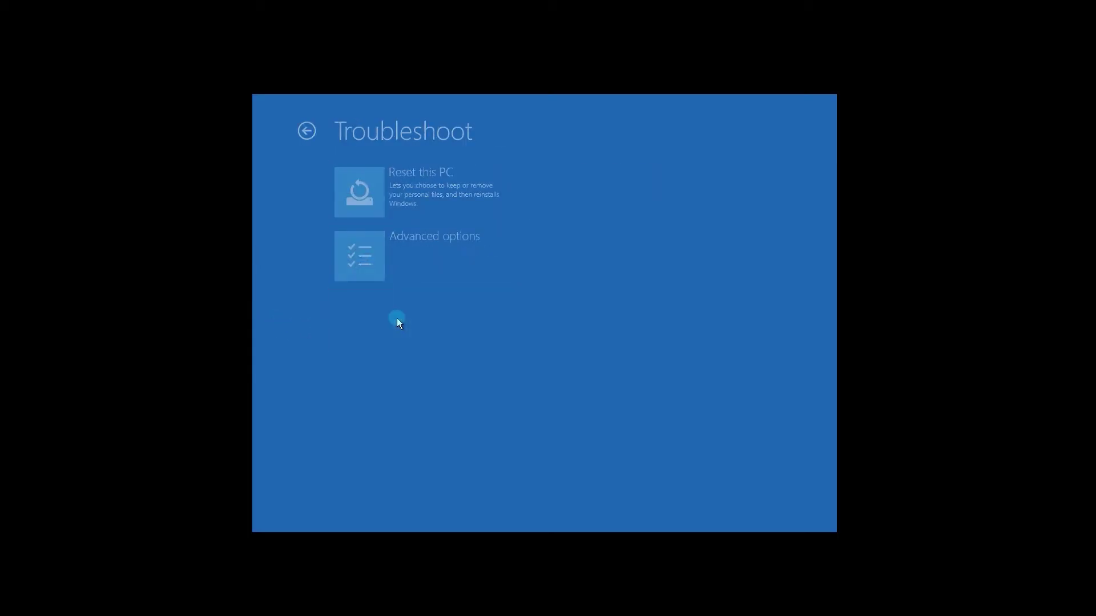
pyautogui.press('Down')
pyautogui.click(417, 247)
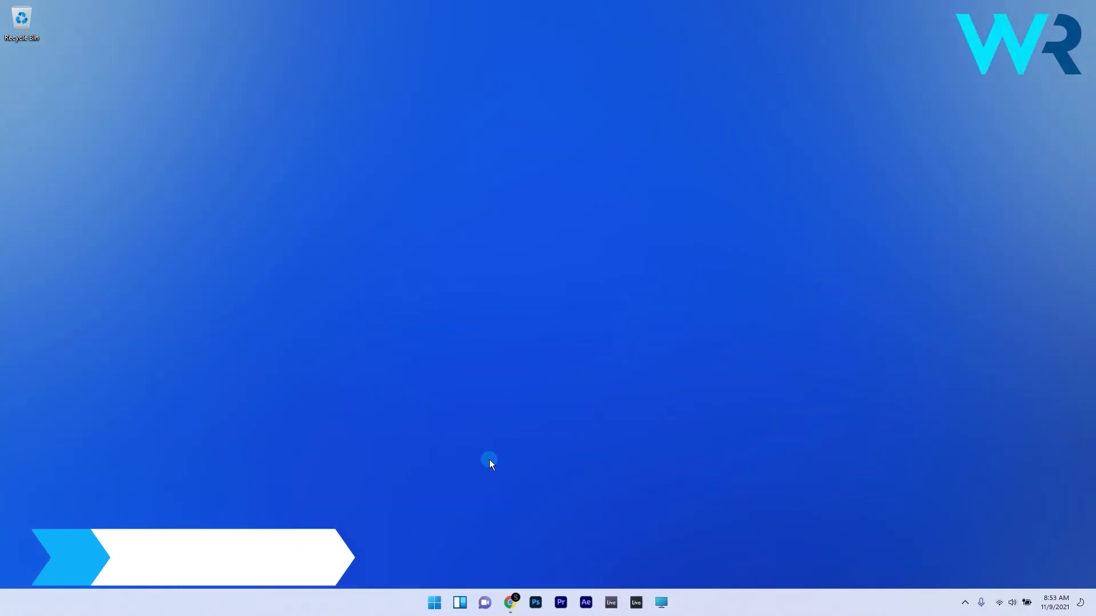
# Step: Launch Device Manager and search automatically for an NVIDIA GeForce RTX 2060 driver
pyautogui.rightClick(435, 602)
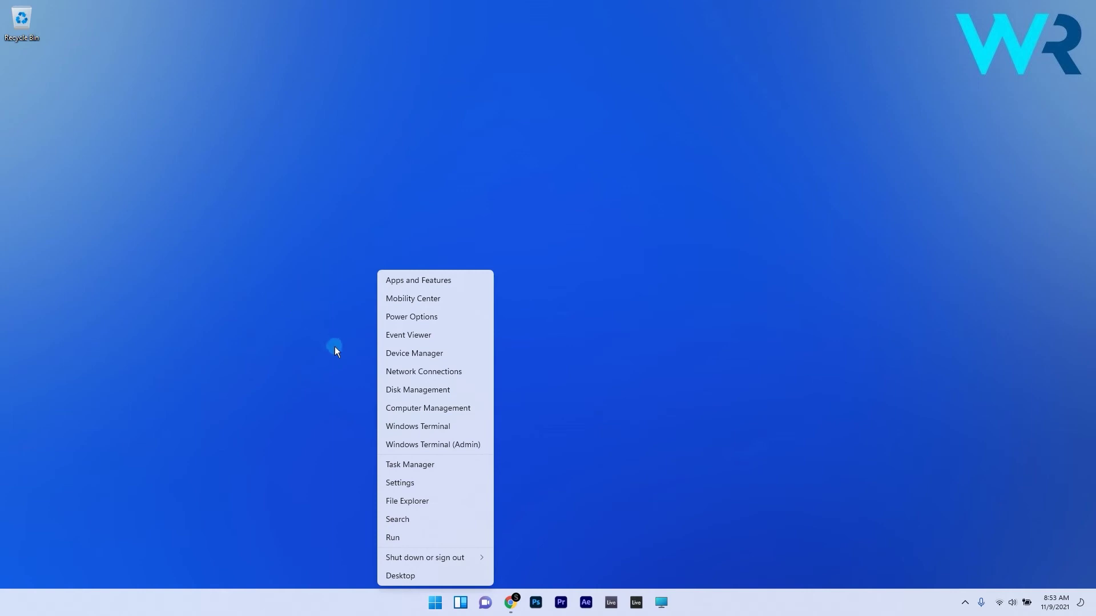
pyautogui.click(392, 355)
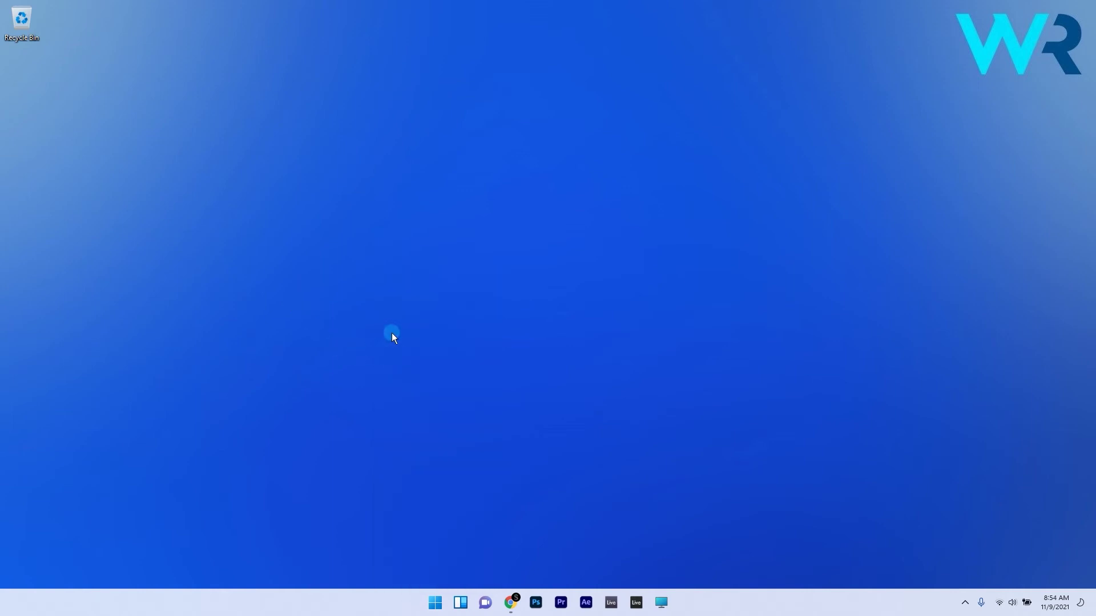
pyautogui.moveTo(354, 32); pyautogui.dragTo(642, 149)
pyautogui.doubleClick(381, 267)
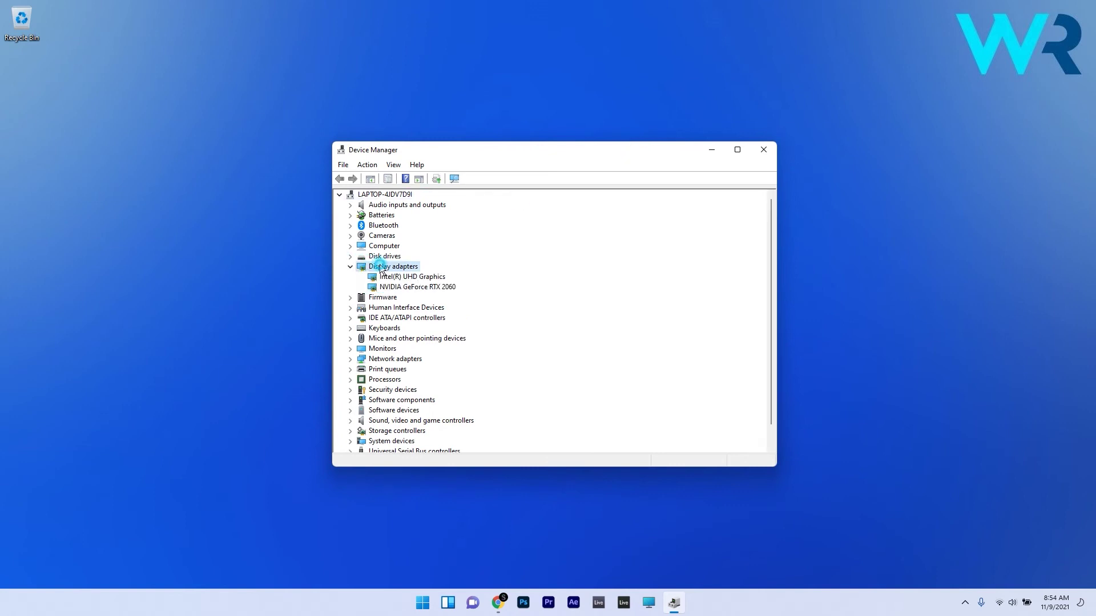
pyautogui.rightClick(425, 288)
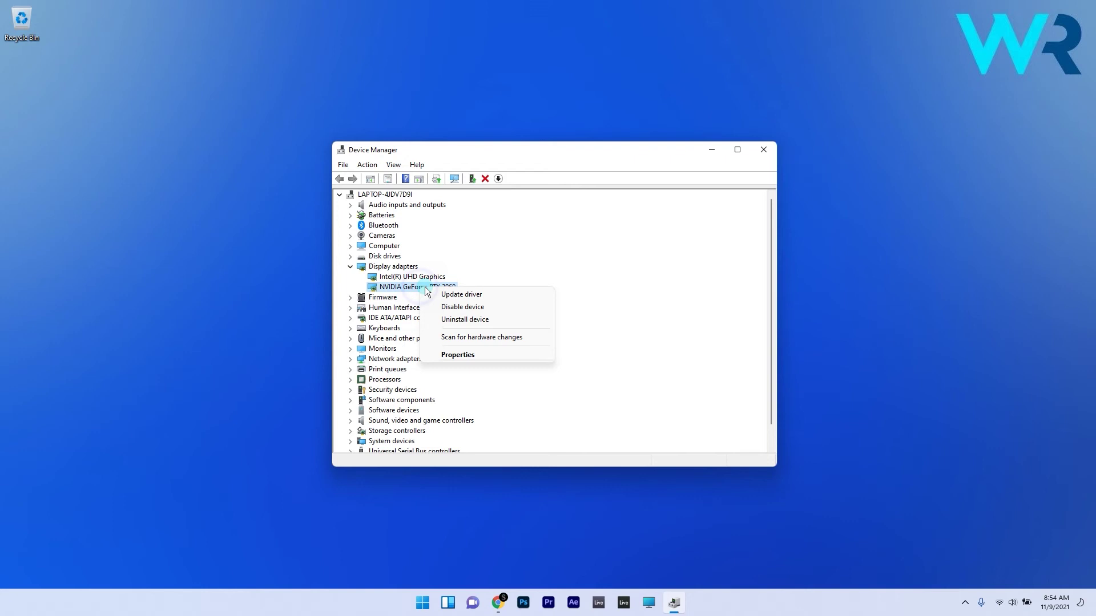
pyautogui.click(474, 294)
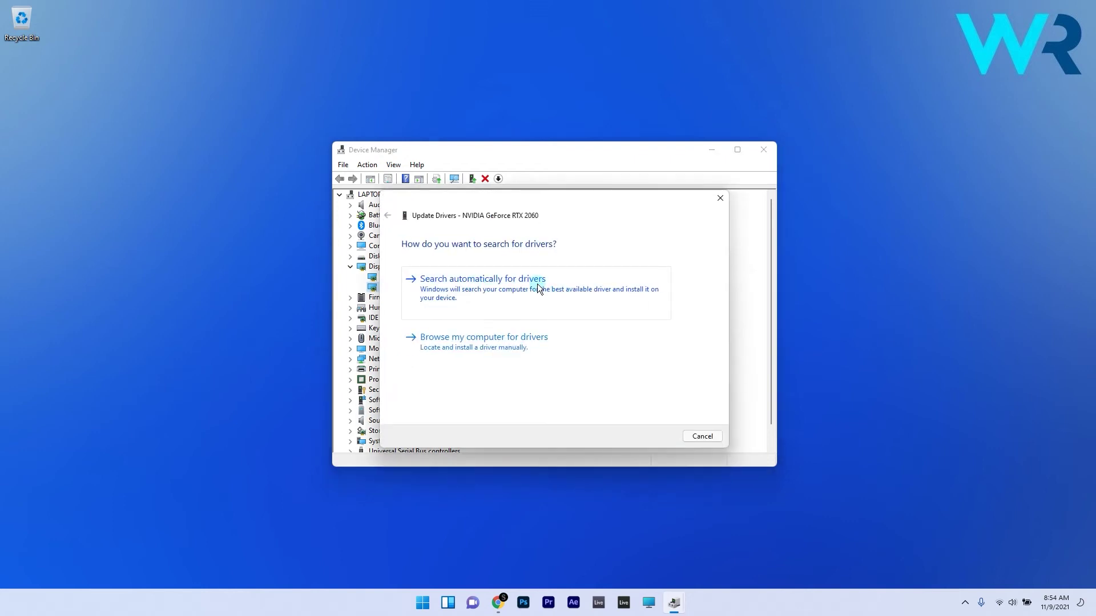
pyautogui.click(539, 286)
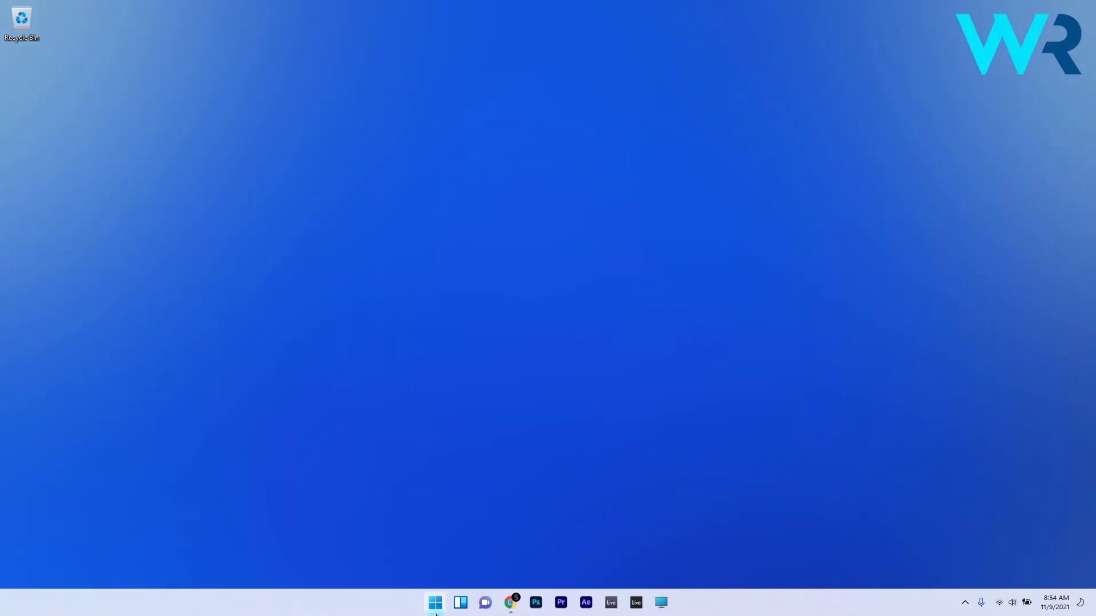
# Step: Launch rstrui and choose the 11/5/2021 Windows Modules Installer restore point
pyautogui.click(437, 613)
pyautogui.write('rstrui')
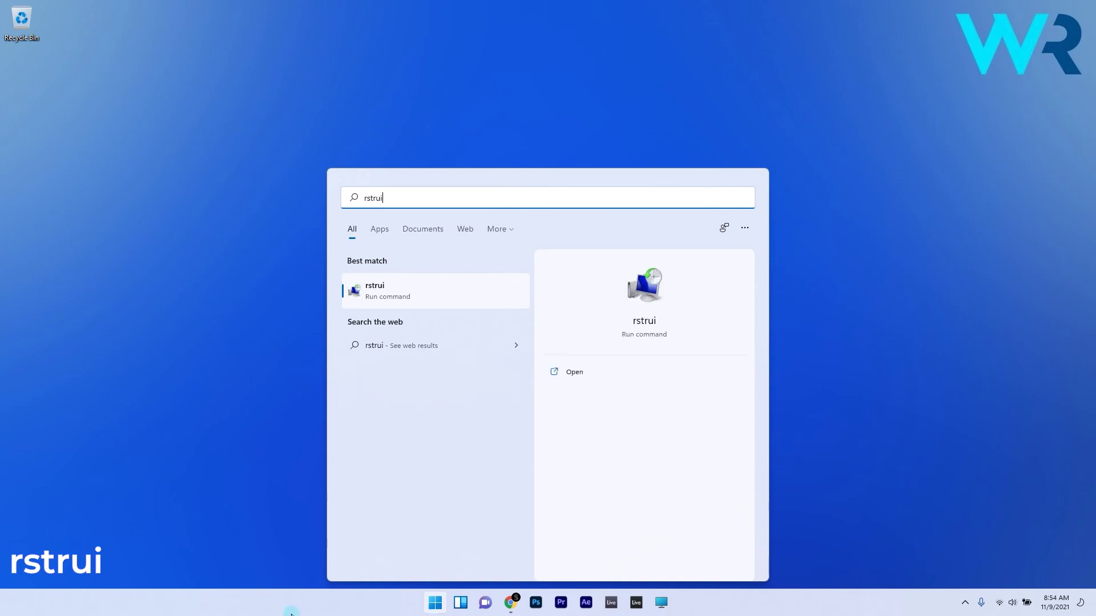
pyautogui.click(392, 292)
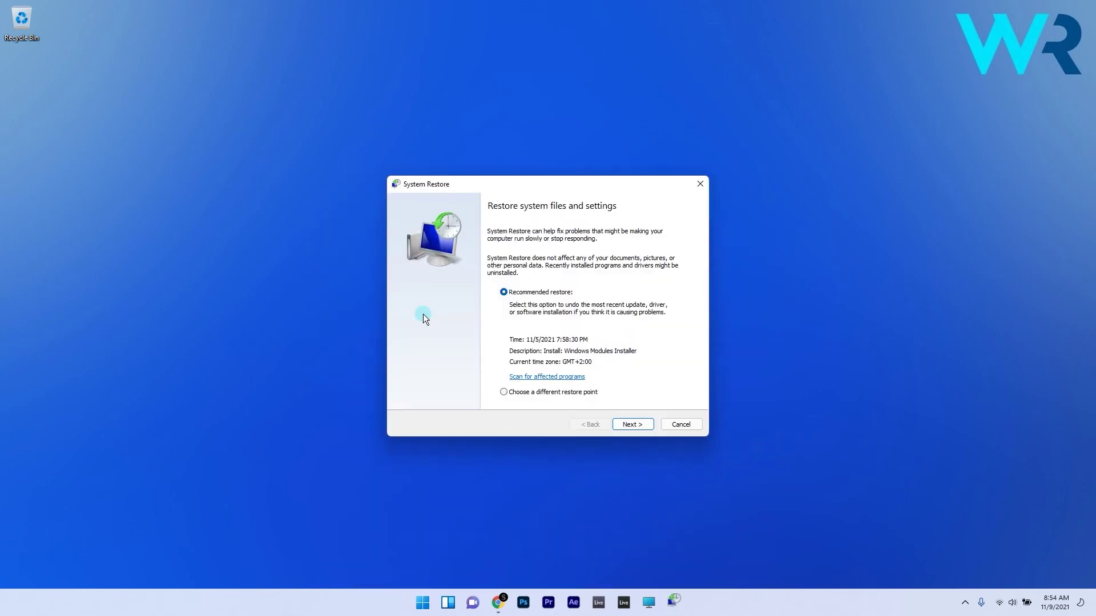
pyautogui.click(538, 392)
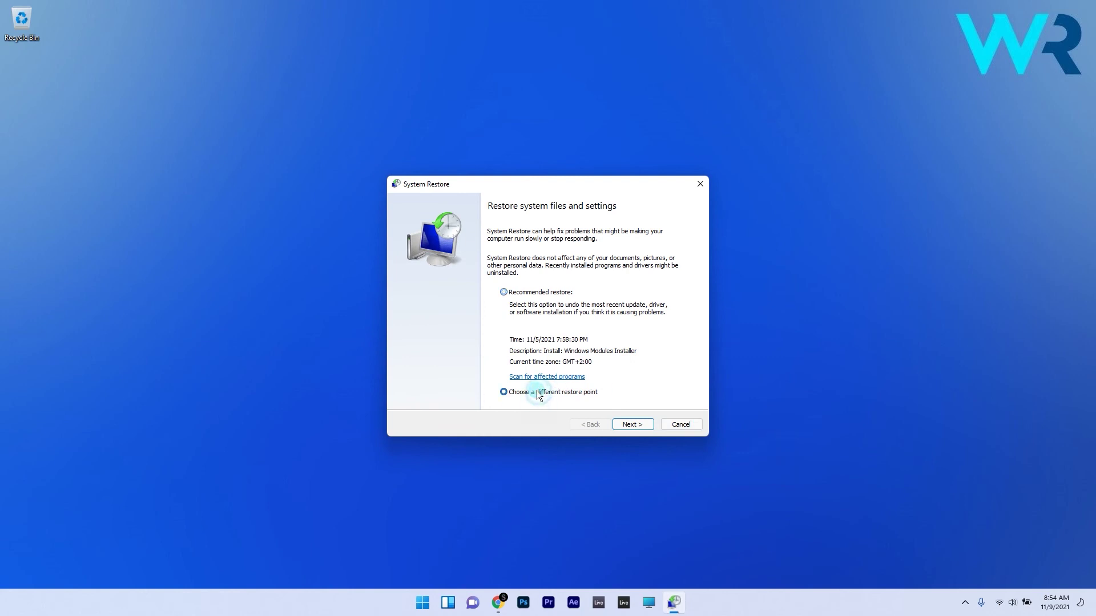
pyautogui.click(643, 426)
pyautogui.click(549, 280)
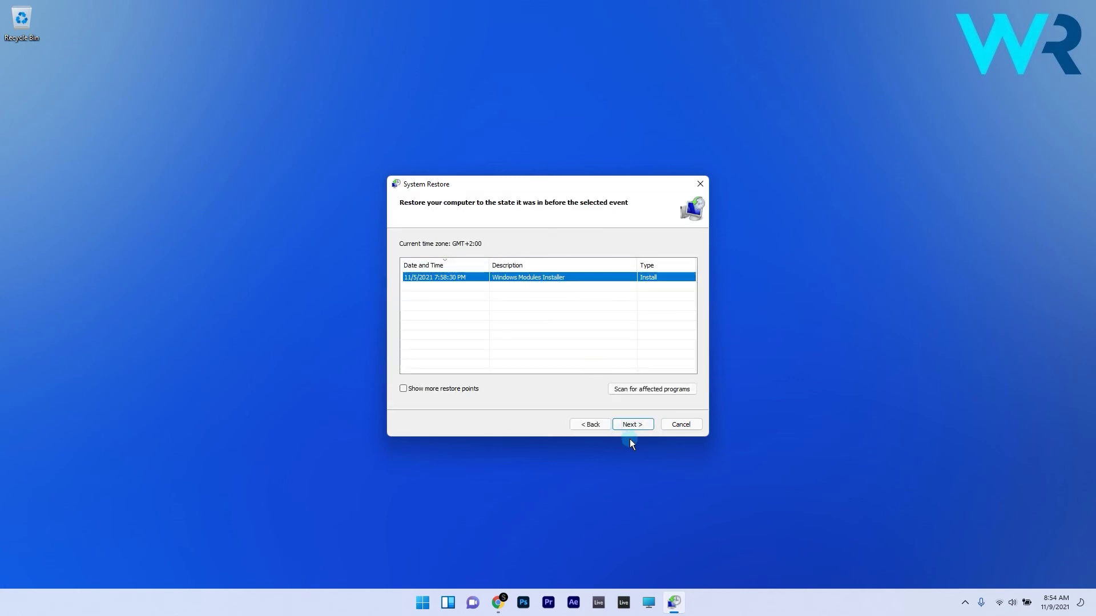
pyautogui.click(633, 425)
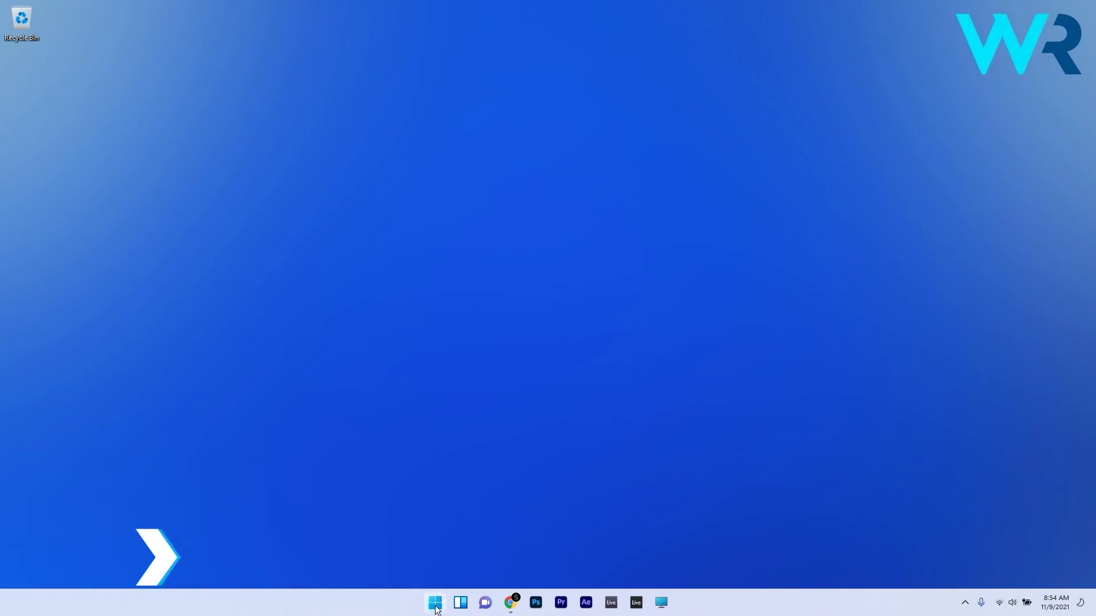
# Step: Open the Recovery page under System in Windows Settings
pyautogui.press('super')
pyautogui.click(574, 268)
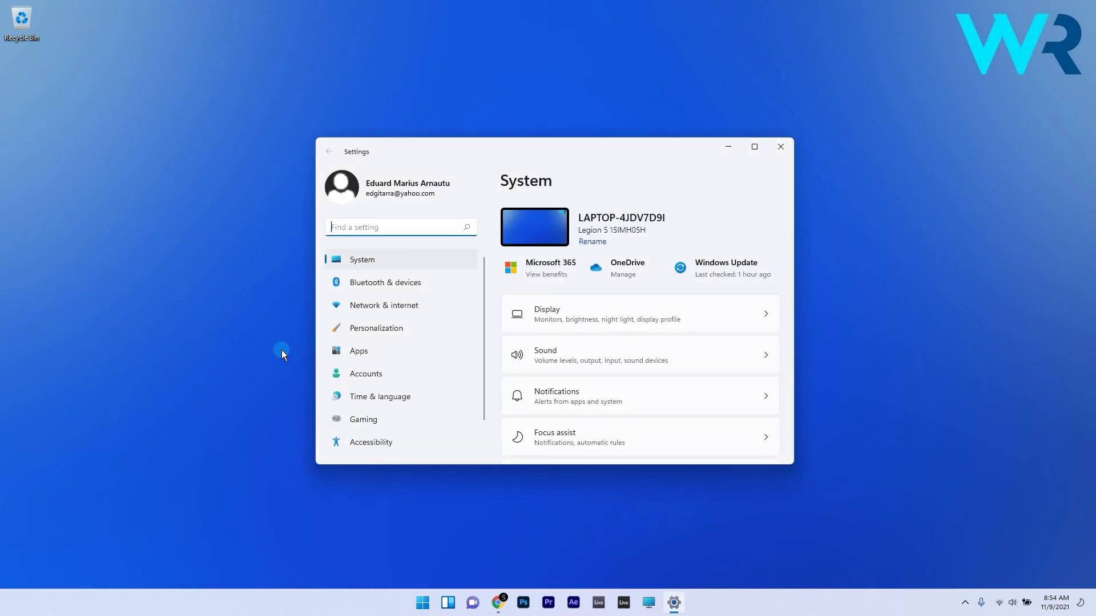
pyautogui.scroll(-6, 608, 328)
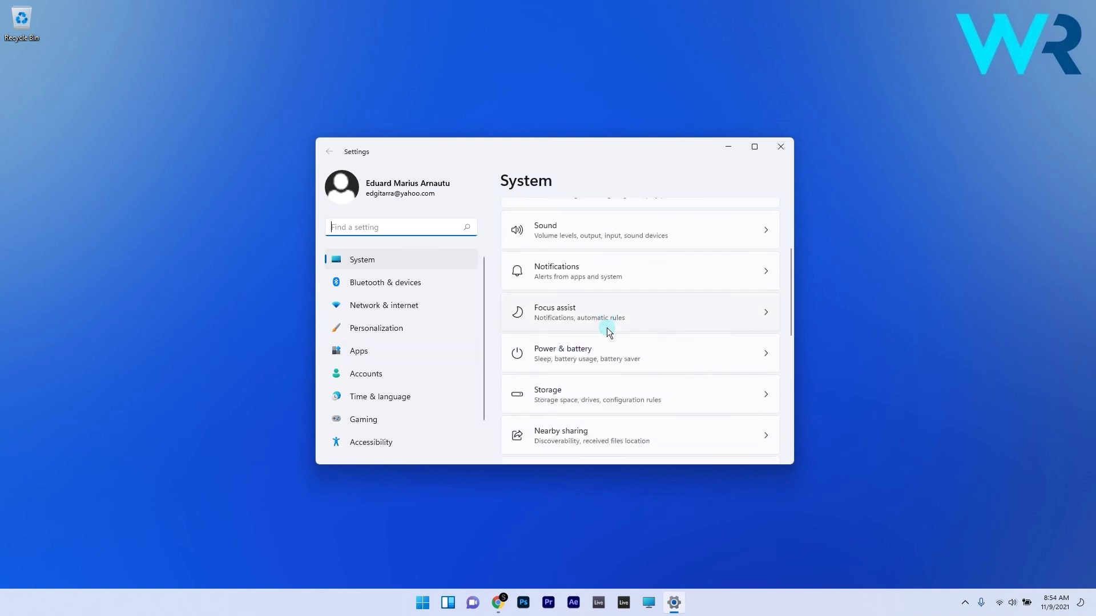
pyautogui.scroll(-2, 608, 331)
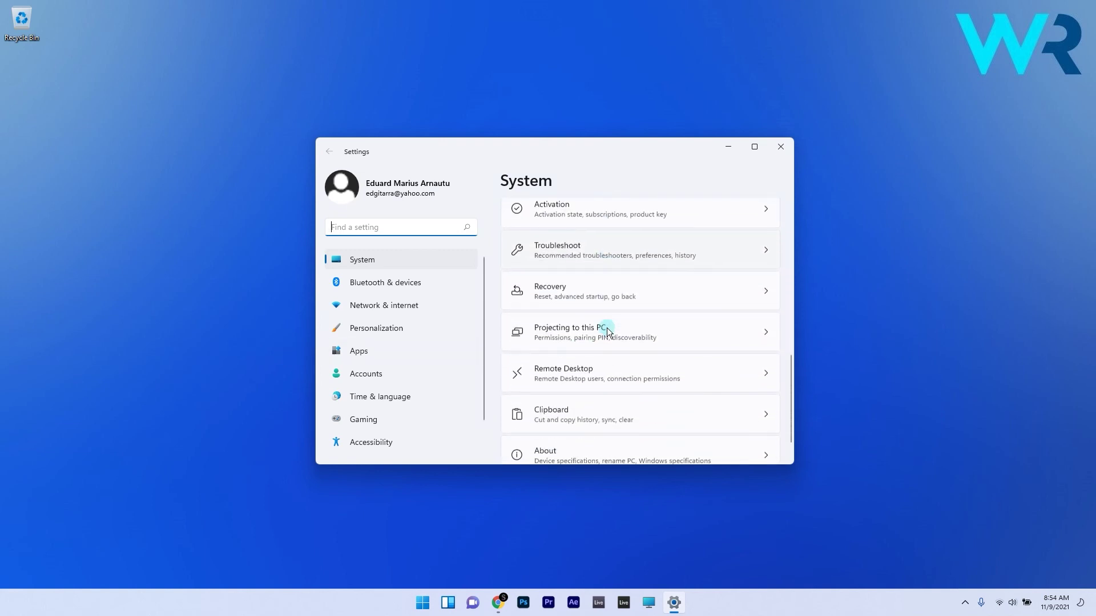
pyautogui.click(561, 290)
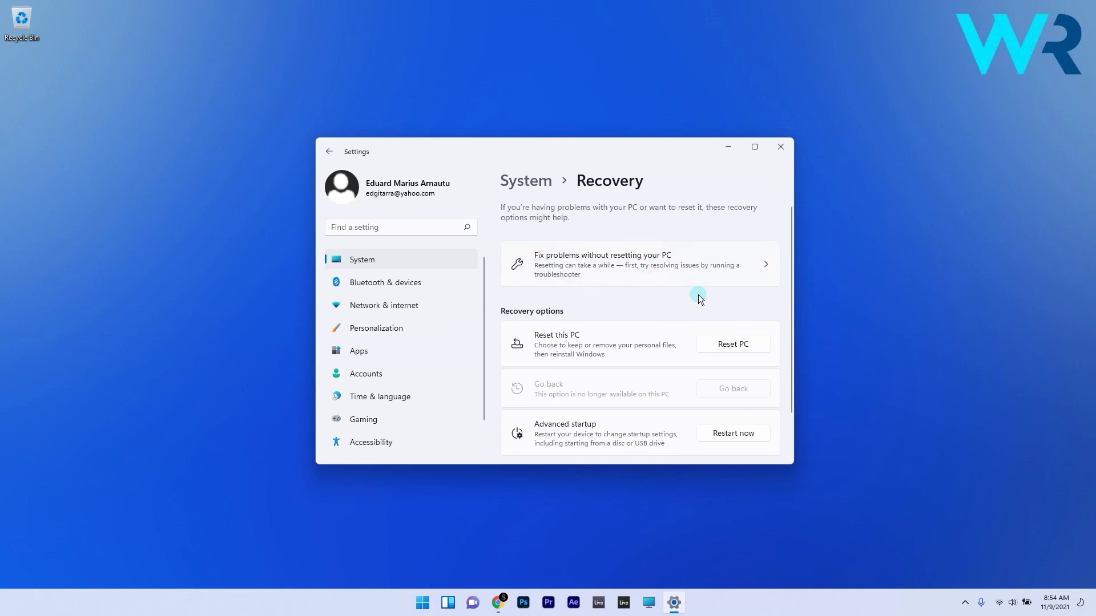
# Step: Reset this PC with Keep my files and Cloud download
pyautogui.click(727, 340)
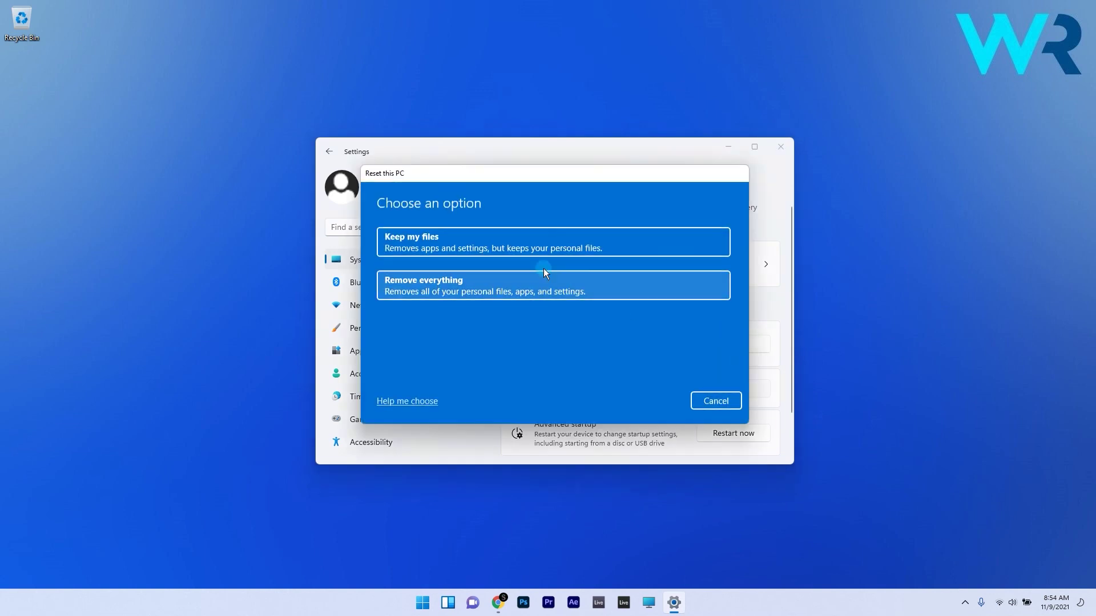
pyautogui.click(565, 245)
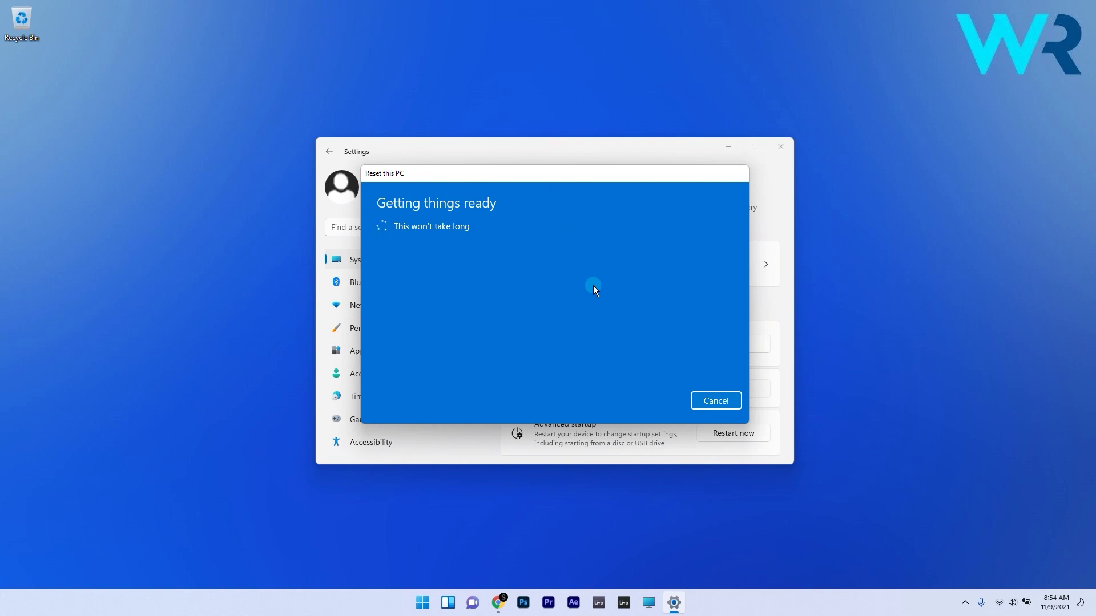
pyautogui.click(454, 232)
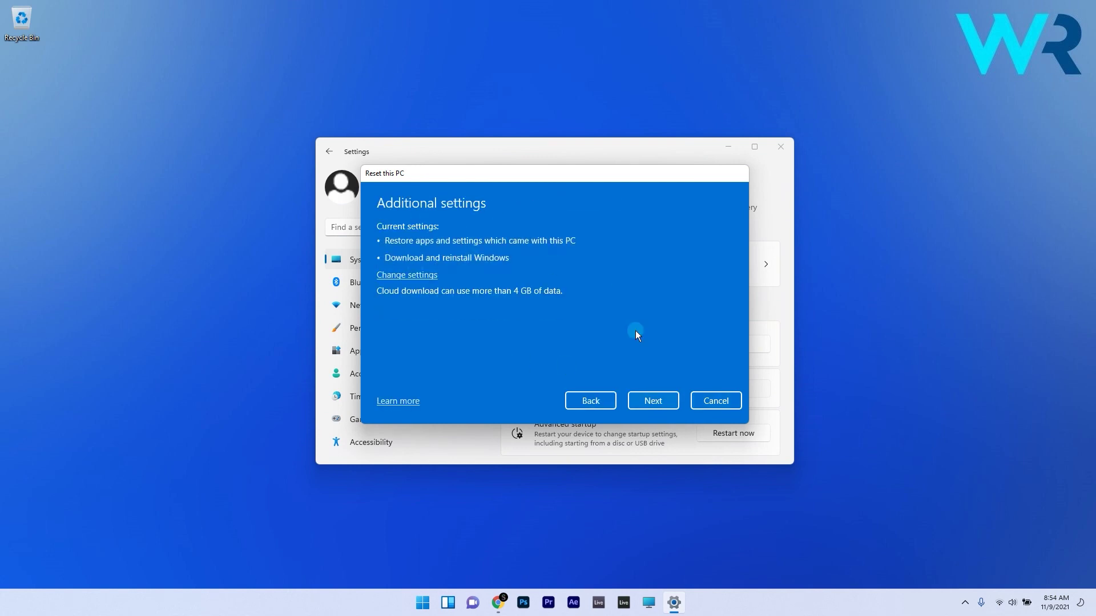